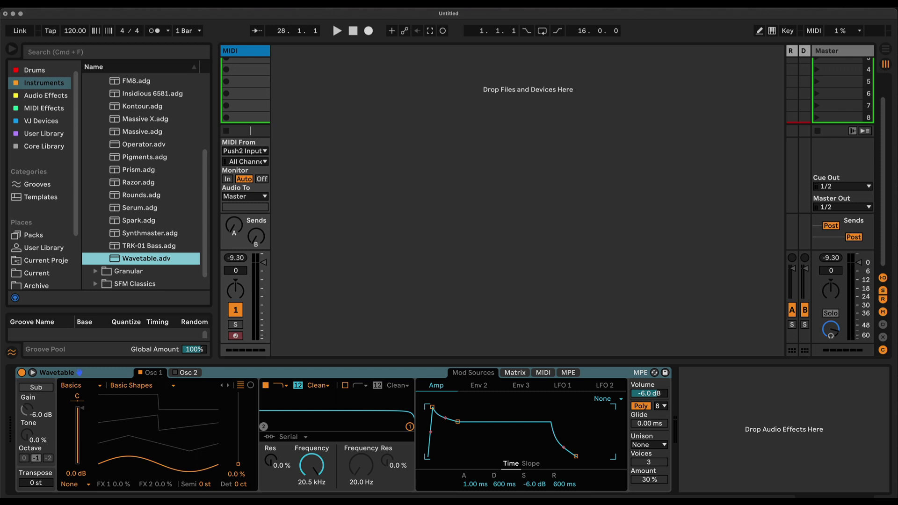
- Insert Note Mod.amxd from the User Library before Wavetable and save it as a User Library preset
click(41, 248)
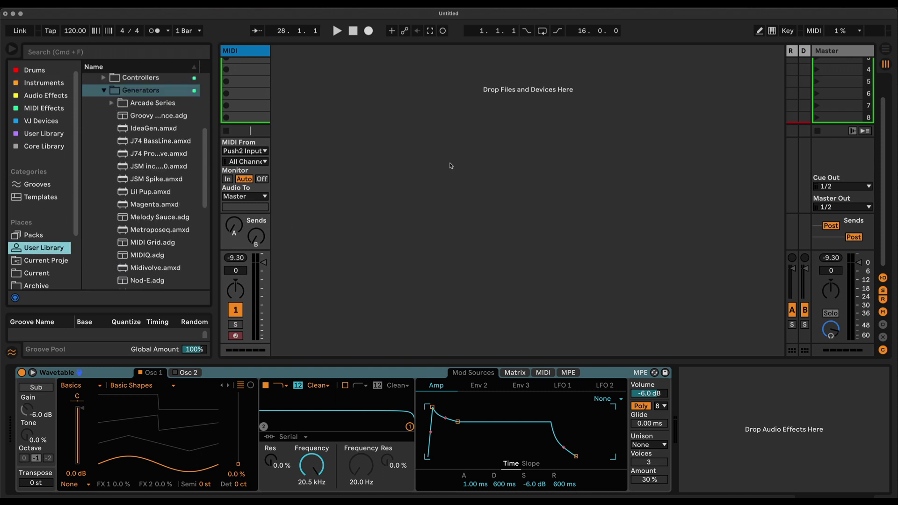
drag(807, 103, 34, 419)
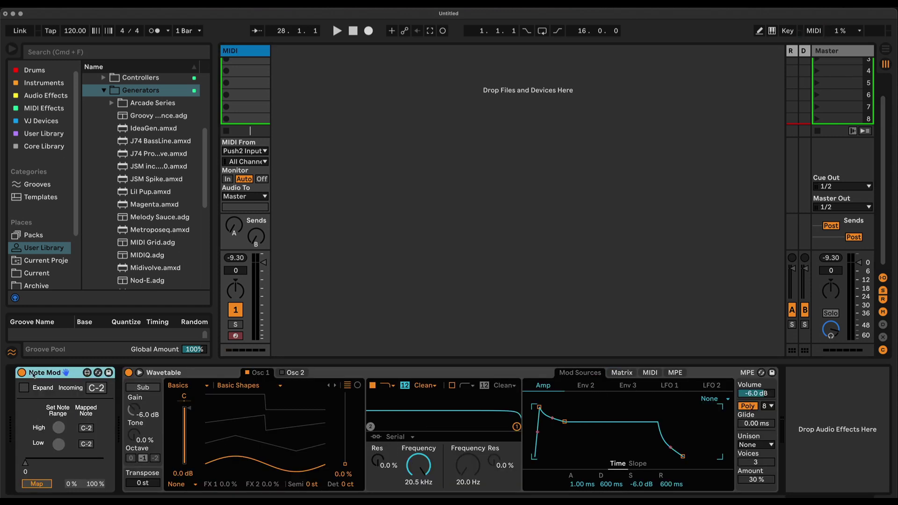
drag(33, 374, 117, 199)
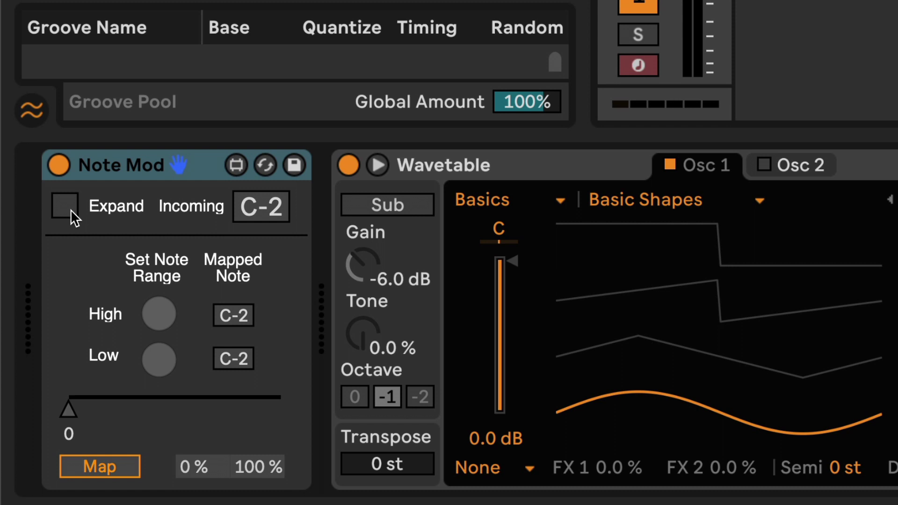
click(71, 210)
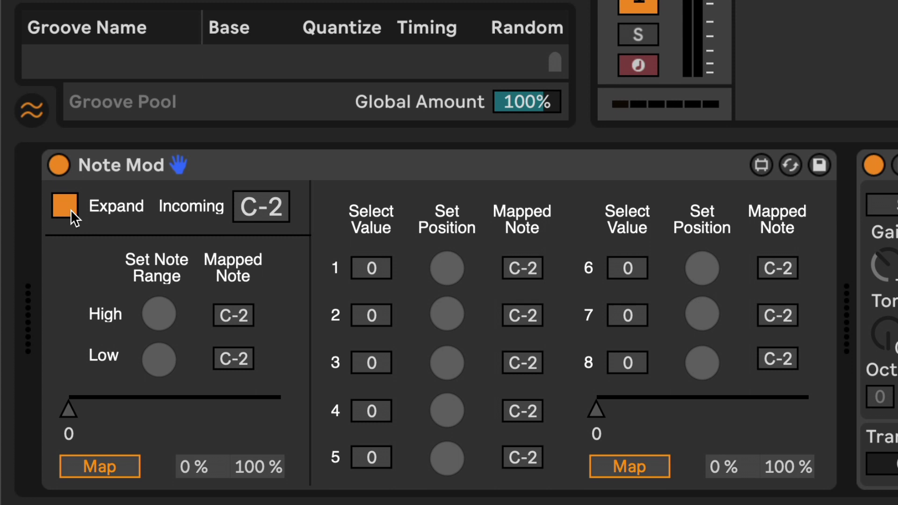
- Collapse Note Mod and play test notes up to C5 to watch the Incoming display
click(71, 209)
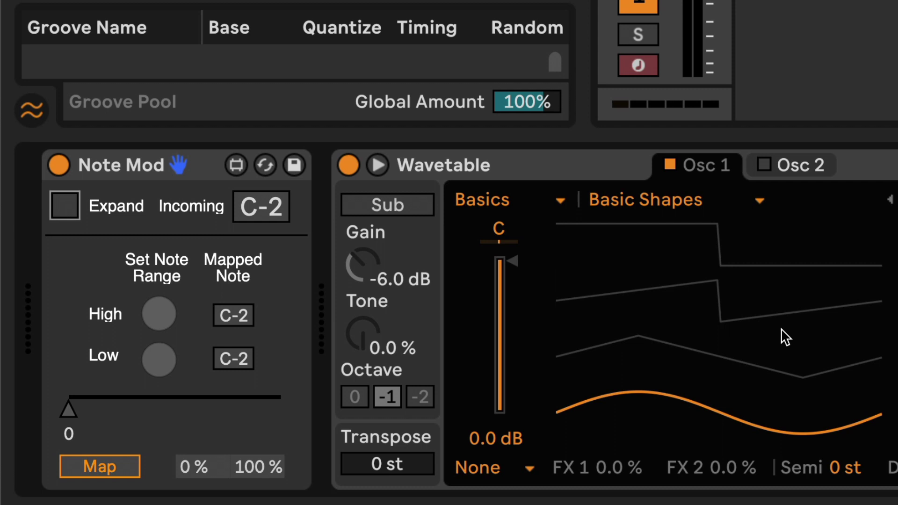
key(a)
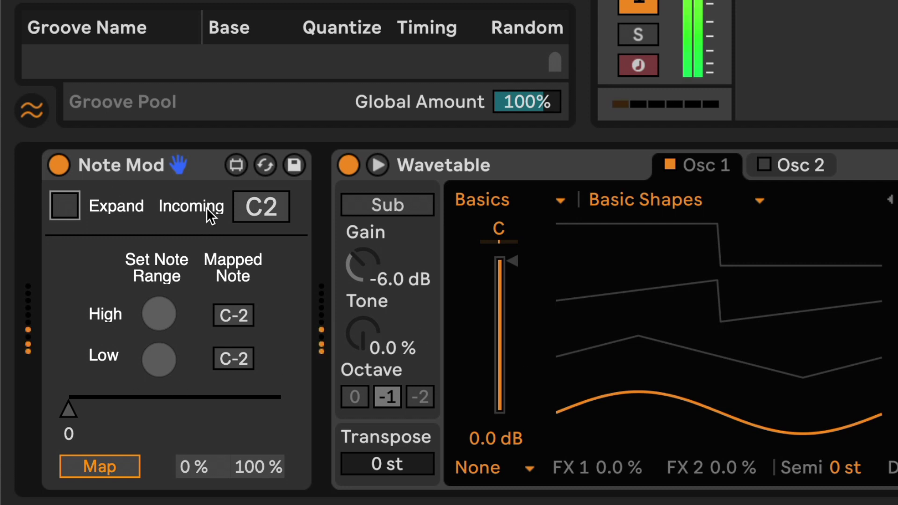
key(f)
key(apostrophe)
key(x)
key(k)
key(a)
key(f)
key(k)
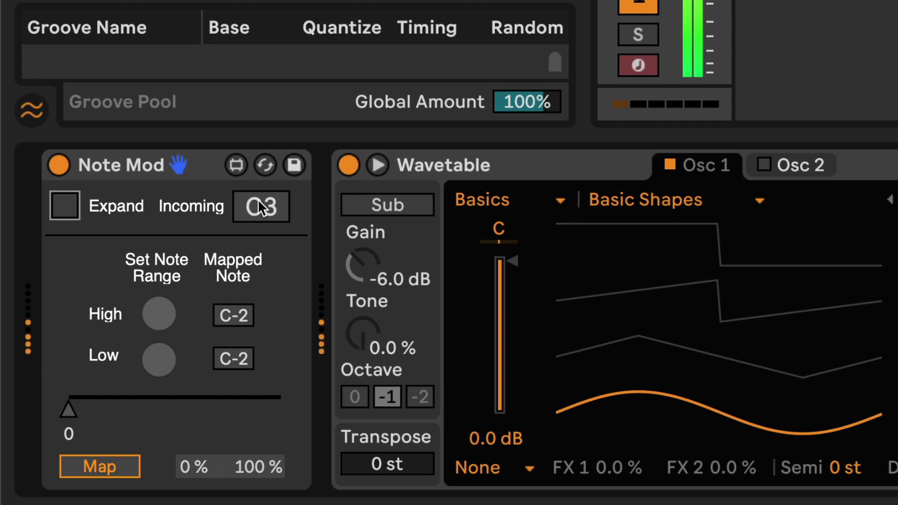
key(l)
key(k)
key(x)
key(k)
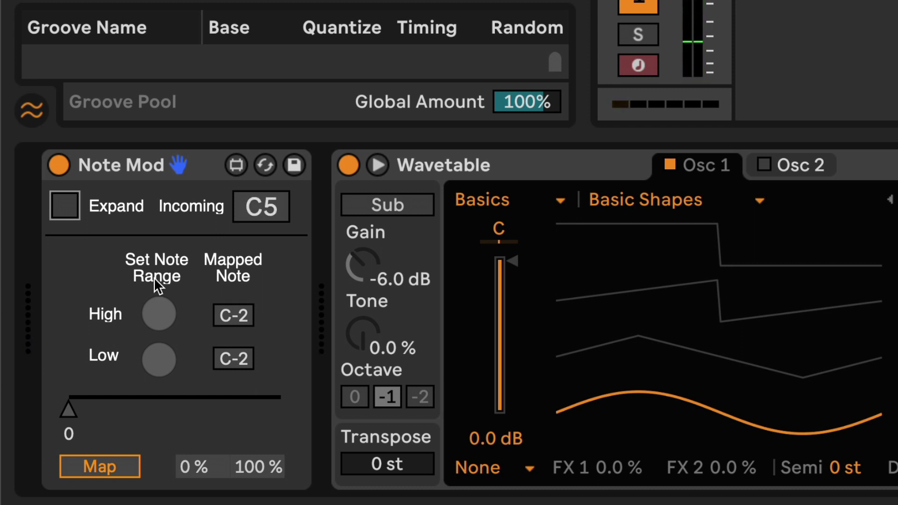
- Capture C1 as Note Mod's Low range note, then play C5 for the high note
key(z)
key(z)
key(z)
key(z)
key(k)
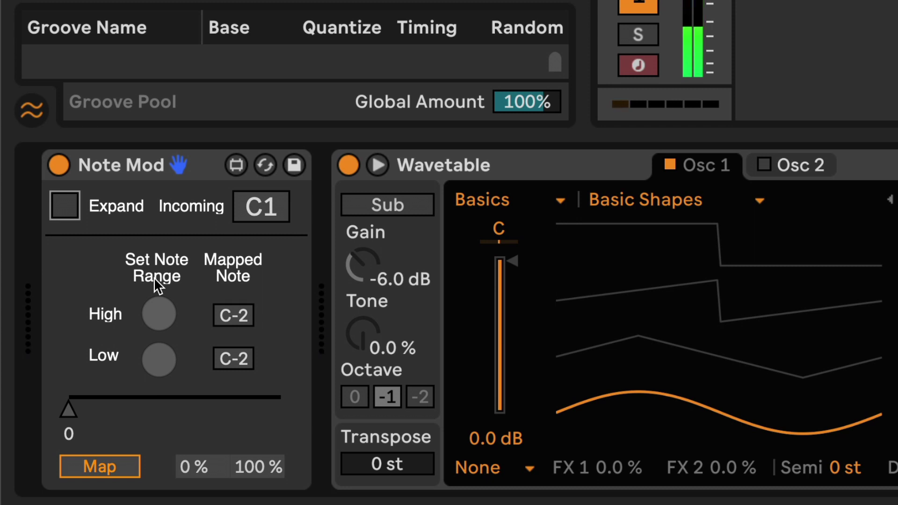
click(160, 363)
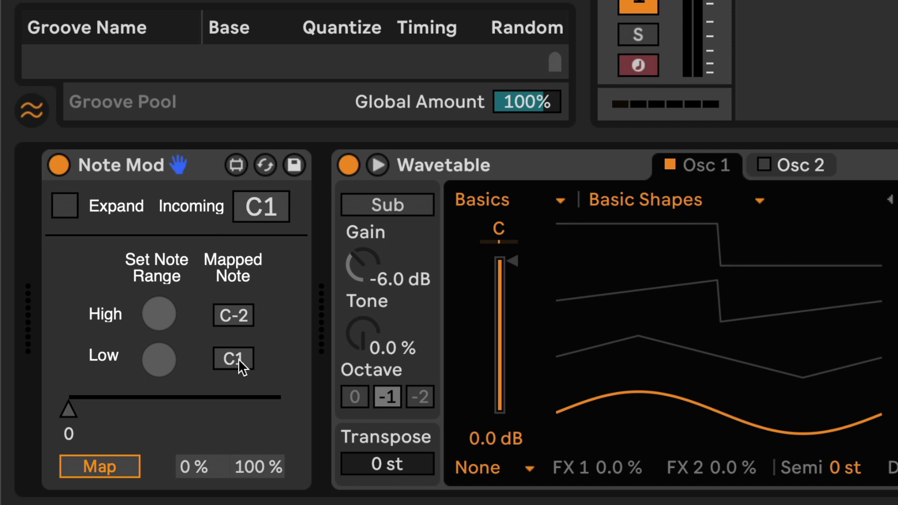
key(x)
key(x)
key(x)
key(x)
key(k)
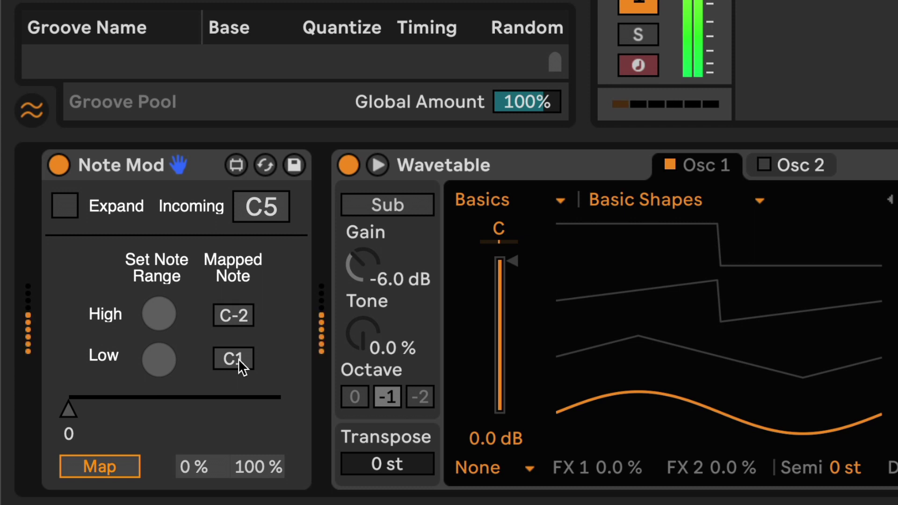
- Set C5 as the High range note and map the C1–C5 range to Wavetable's Osc 1 Pos
click(162, 311)
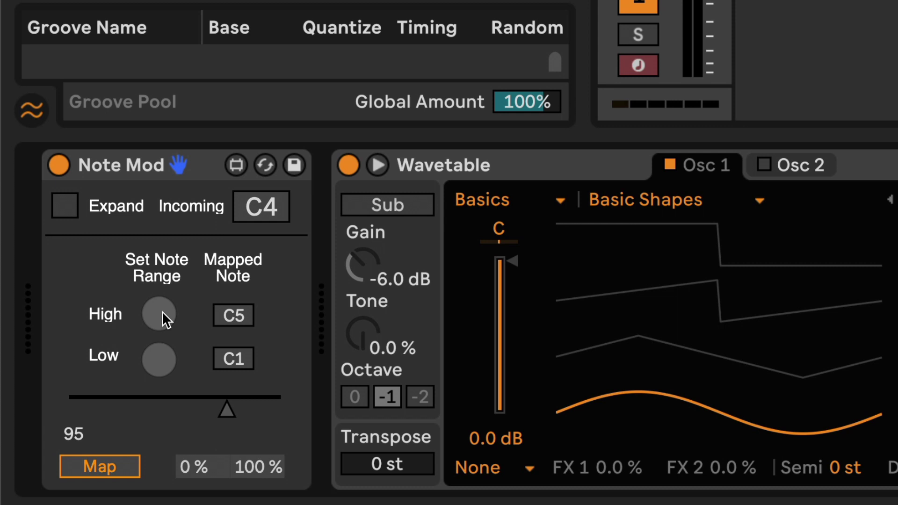
click(96, 464)
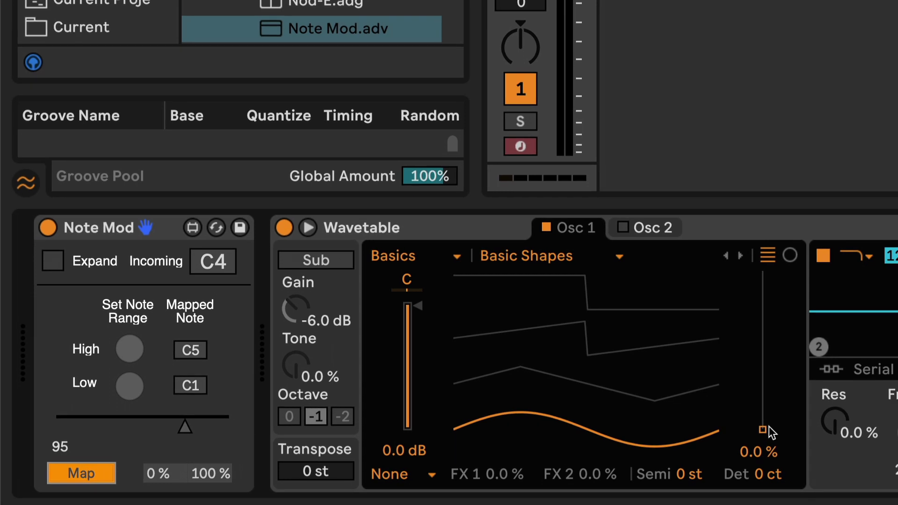
drag(897, 409, 897, 269)
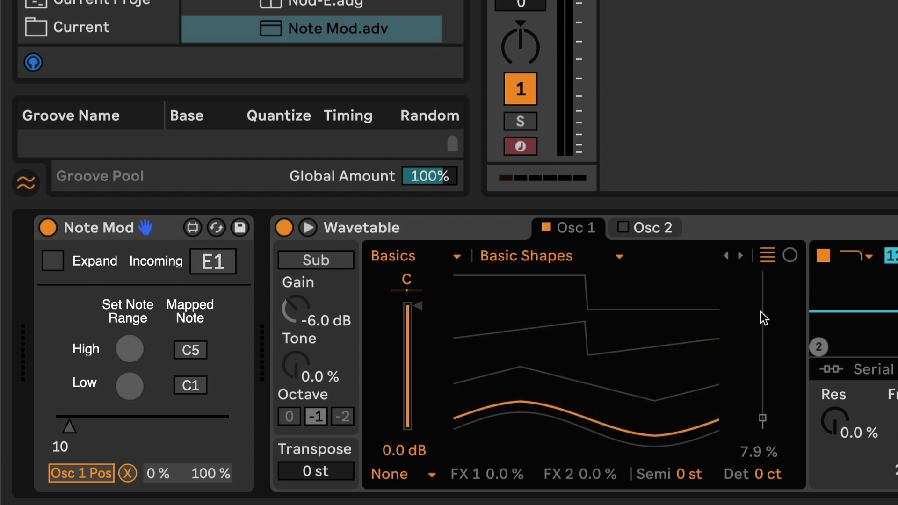
- Expand Note Mod's eight note slots and set slot 1 to C2 with value 0
click(53, 261)
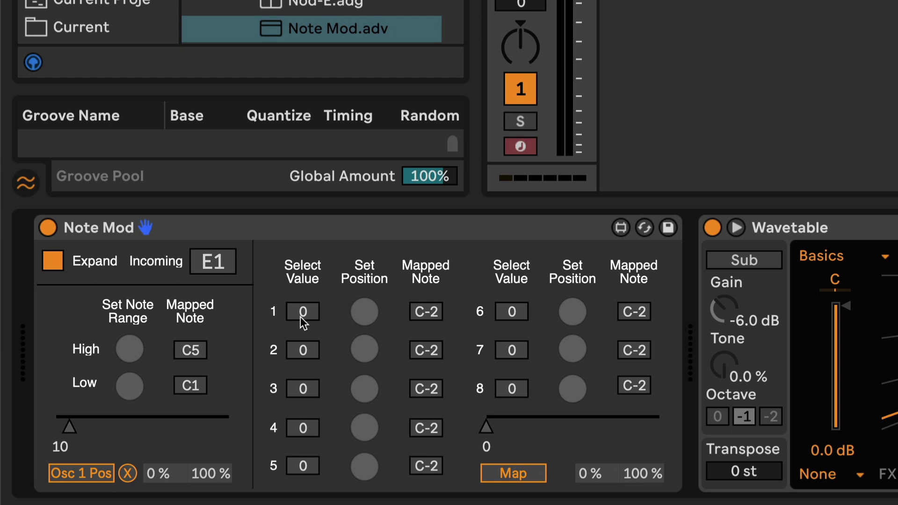
mouse_move(300, 317)
mouse_down()
mouse_move(300, 299)
mouse_move(300, 317)
mouse_up()
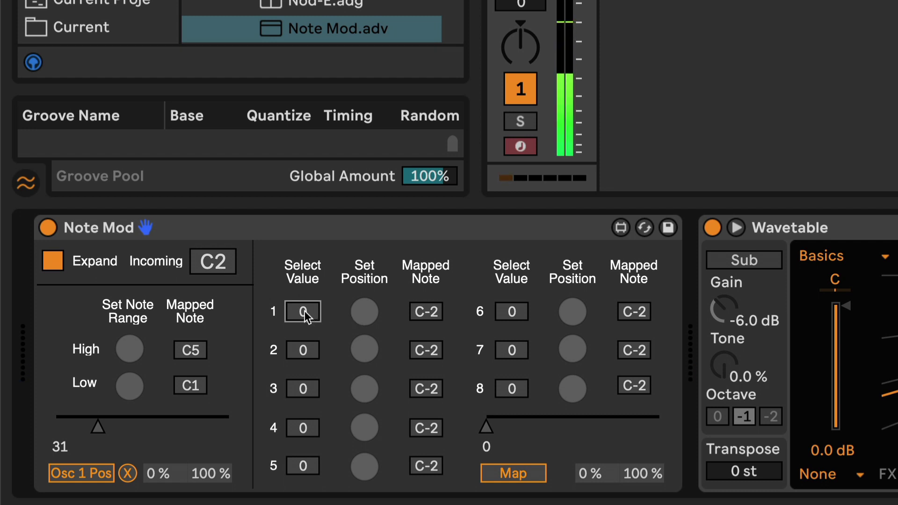
click(367, 309)
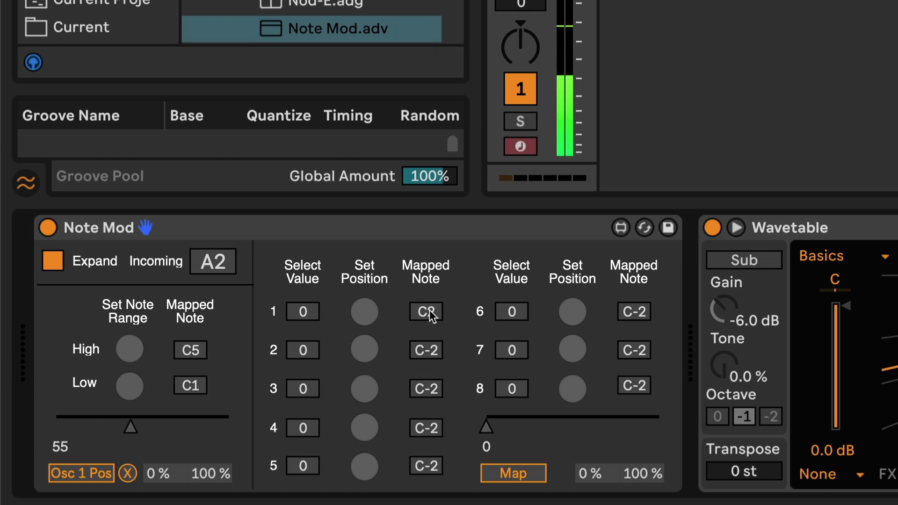
- Set slot 2 to value 40 mapped to A2, and slot 3 to value 127 mapped to D3
drag(306, 348, 307, 329)
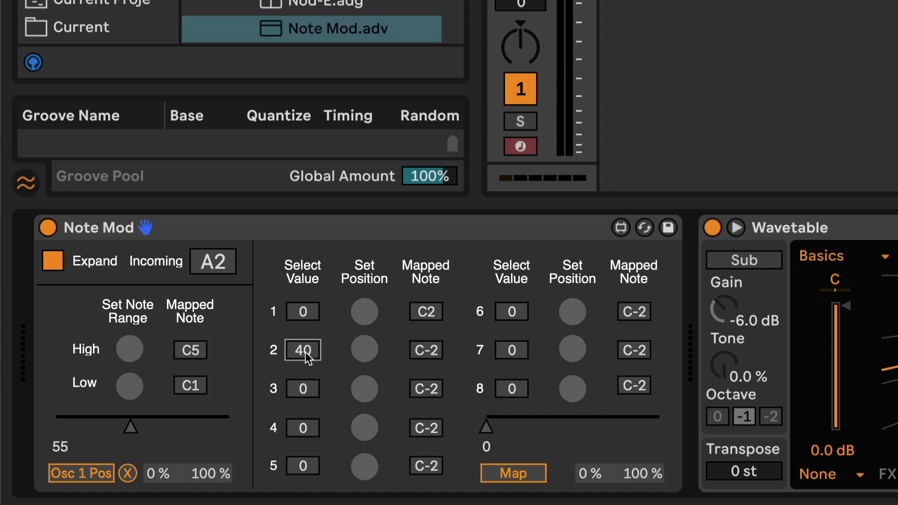
click(366, 347)
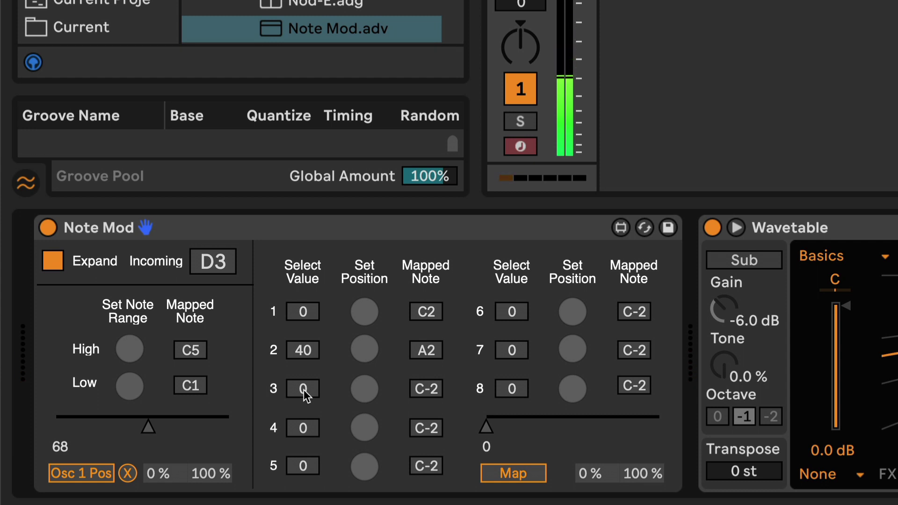
drag(305, 395, 567, 395)
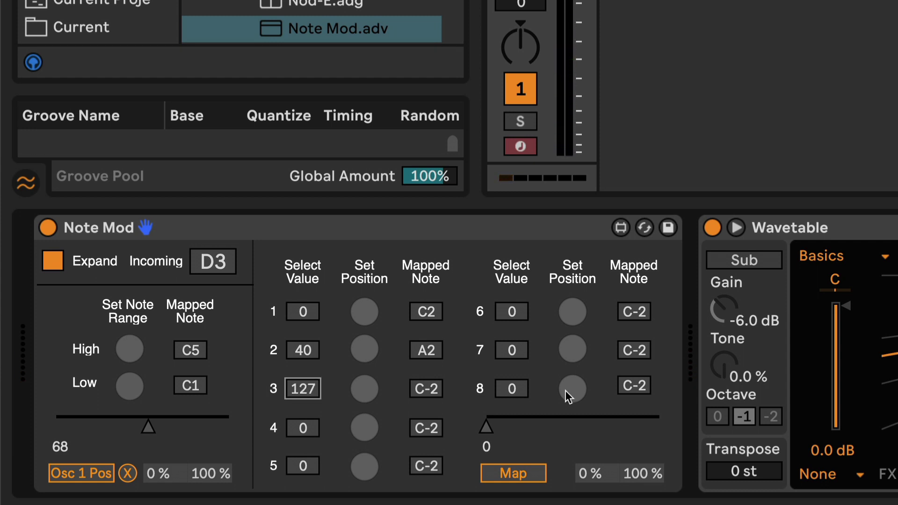
click(370, 388)
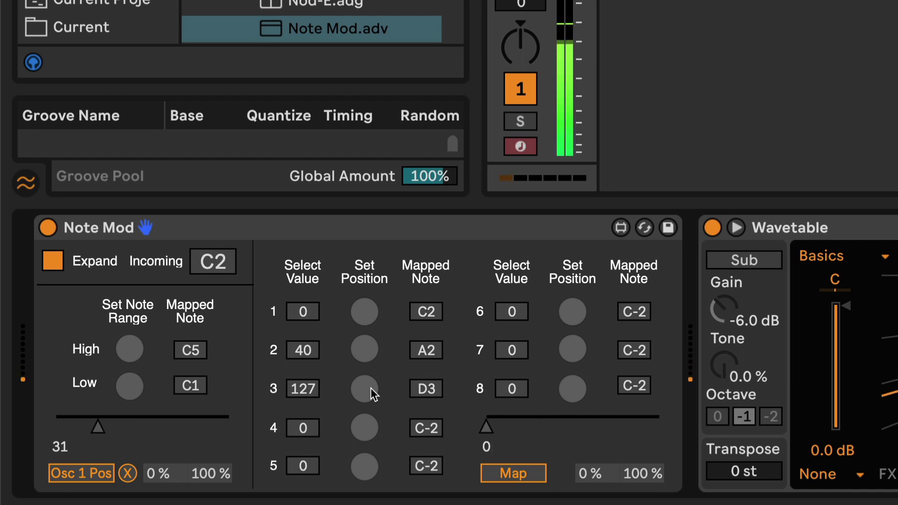
- Map Note Mod's eight-slot section to Wavetable's Amp envelope Decay
scroll(172, 491, right, 5)
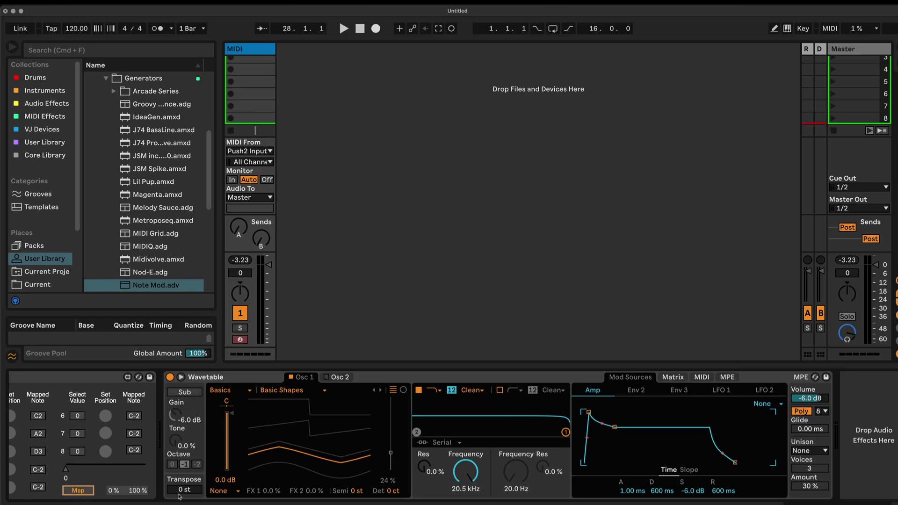
click(85, 492)
click(659, 492)
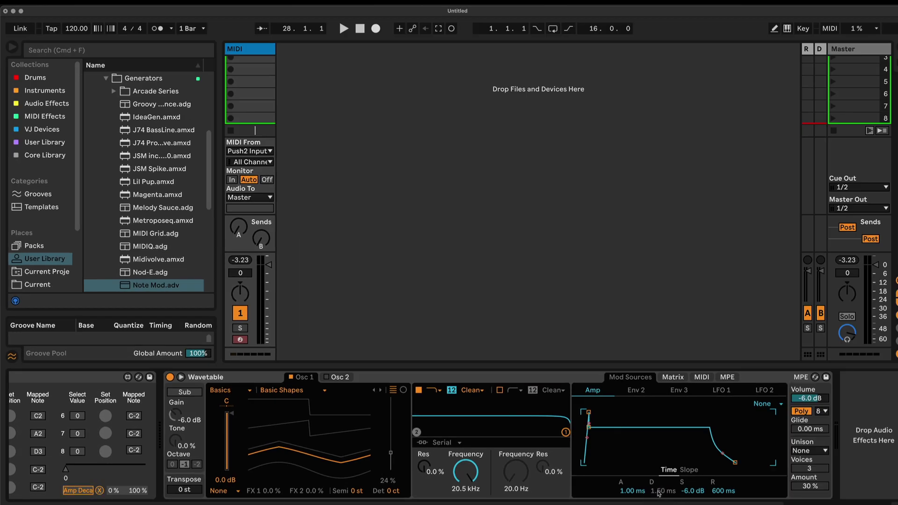